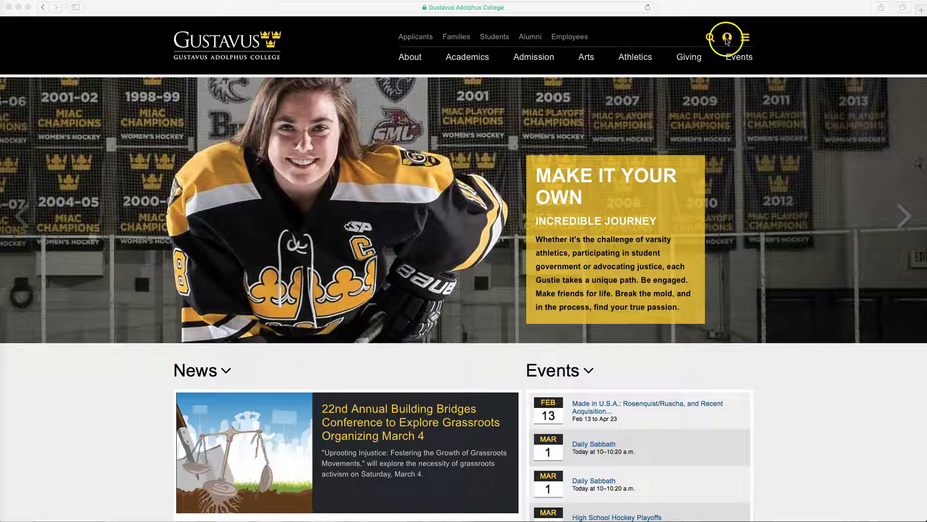
Log in through Gustavus SSO with the college account's username and password
{"action": "left_click", "coordinate": [726, 40]}
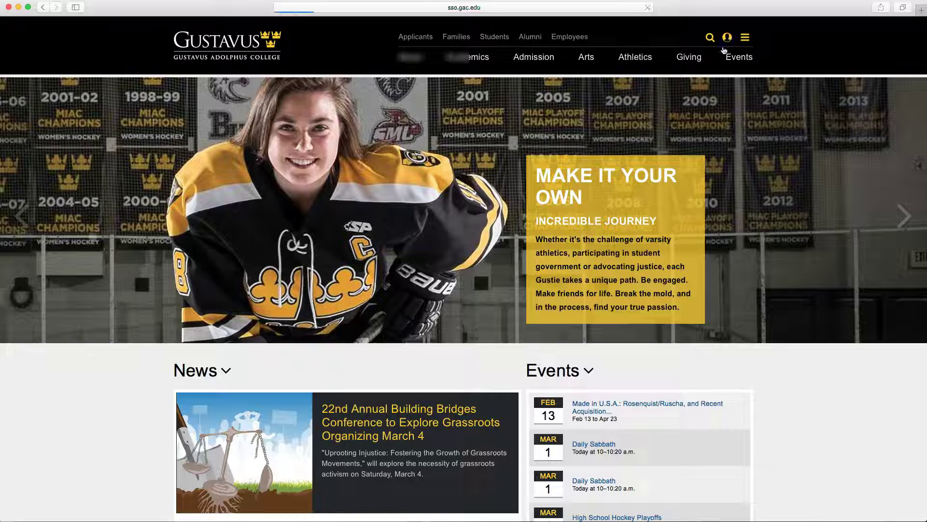
{"action": "left_click", "coordinate": [719, 61]}
{"action": "type", "text": "username"}
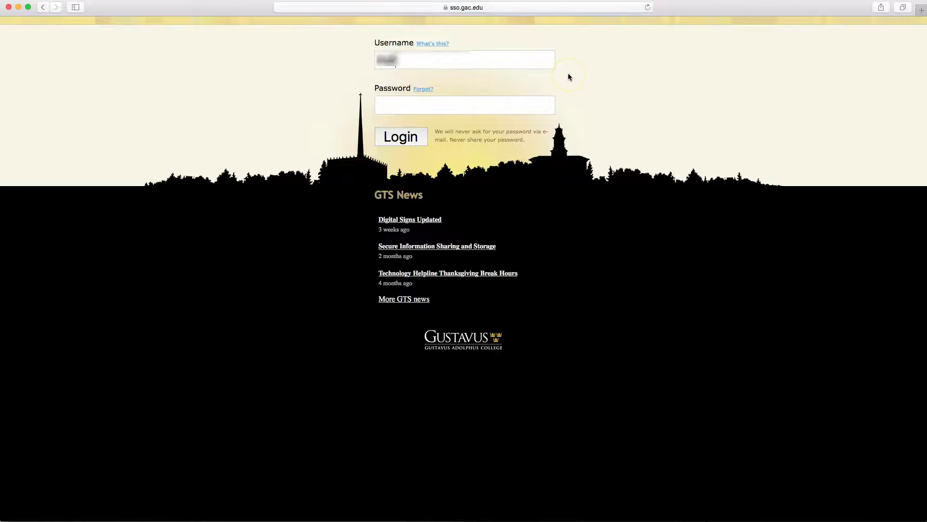
{"action": "key", "text": "Tab"}
{"action": "type", "text": "password"}
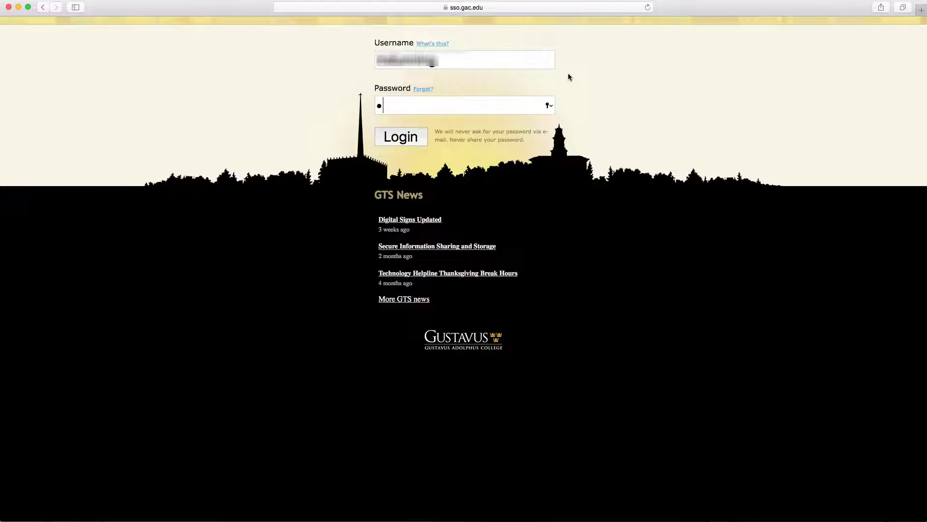
{"action": "key", "text": "Return"}
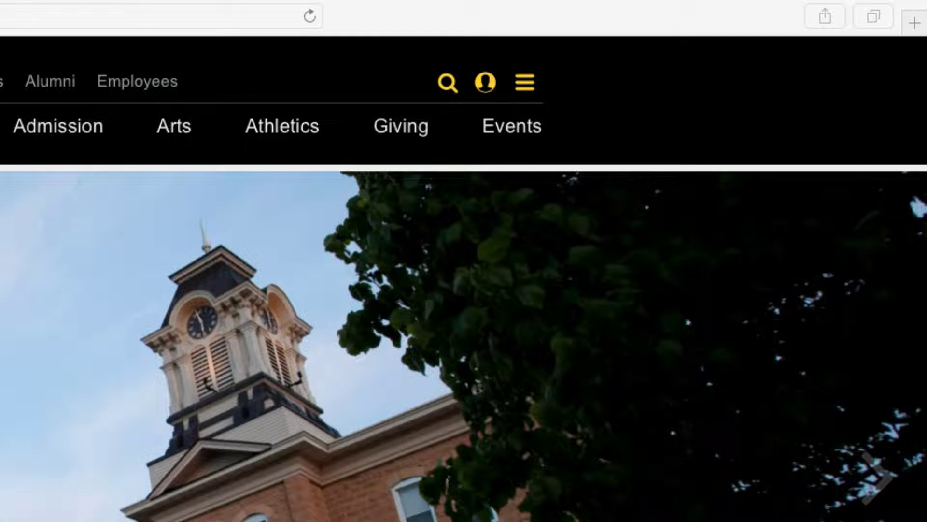
Sign in again with the account username and password so the profile photo appears
{"action": "left_click", "coordinate": [486, 86]}
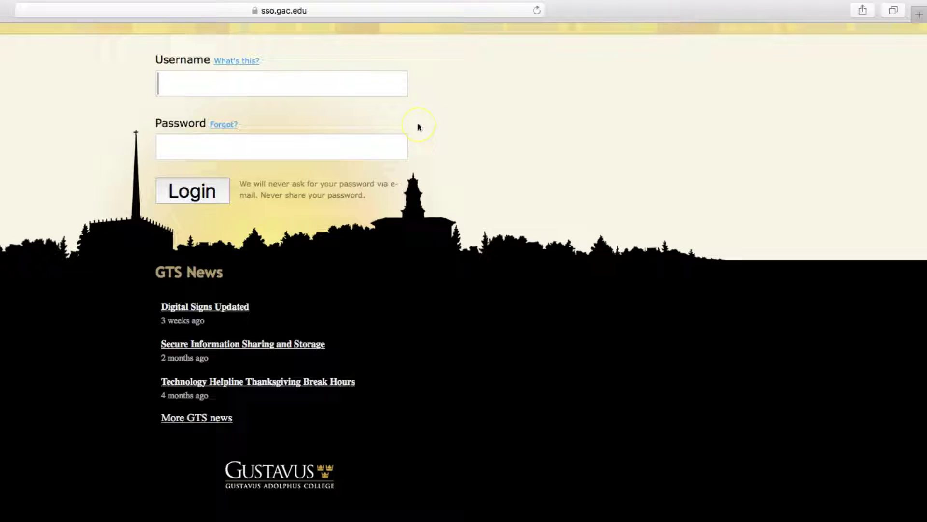
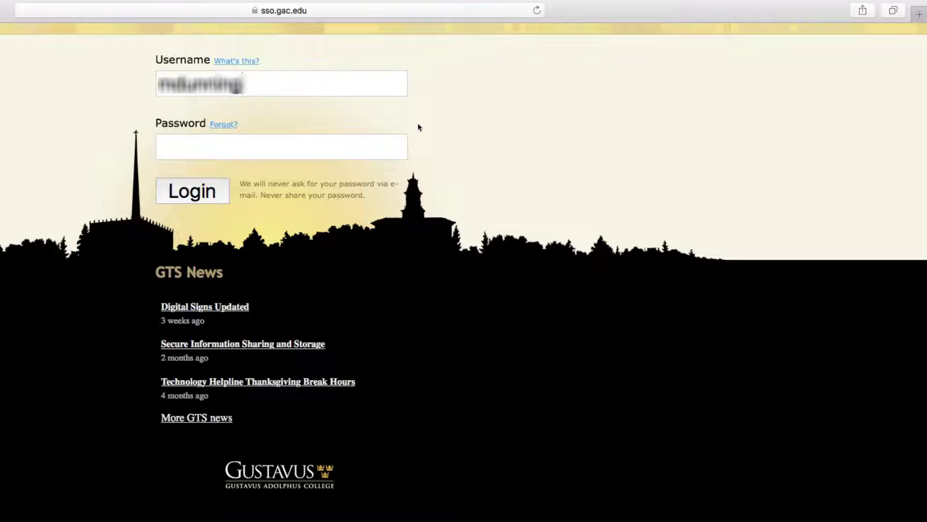
{"action": "key", "text": "Tab"}
{"action": "type", "text": "•••••••••"}
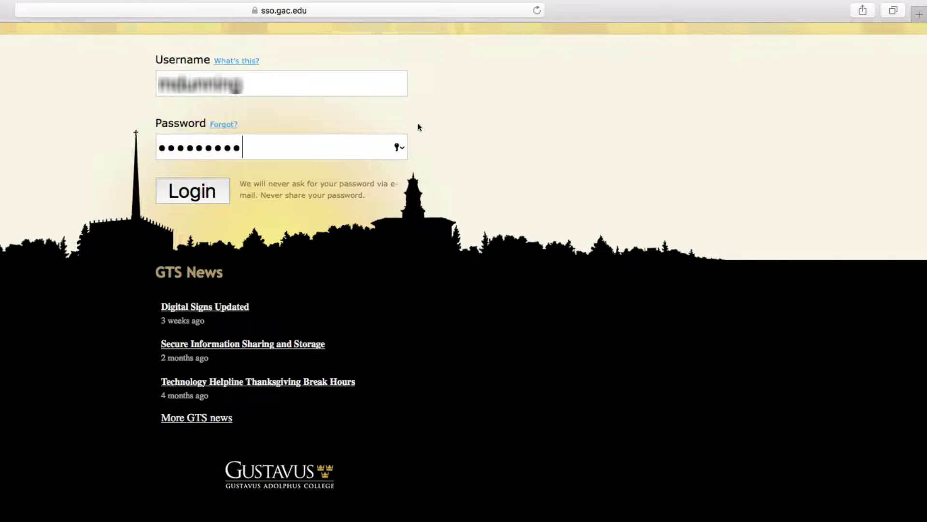
{"action": "left_click", "coordinate": [210, 194]}
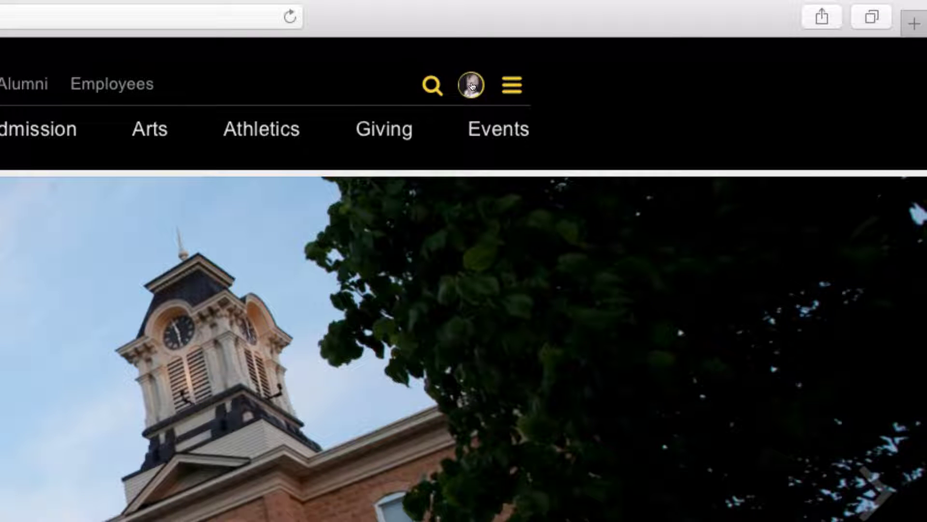
Go from the avatar menu to Gustavus User Settings, then Two-factor authentication
{"action": "left_click", "coordinate": [472, 86]}
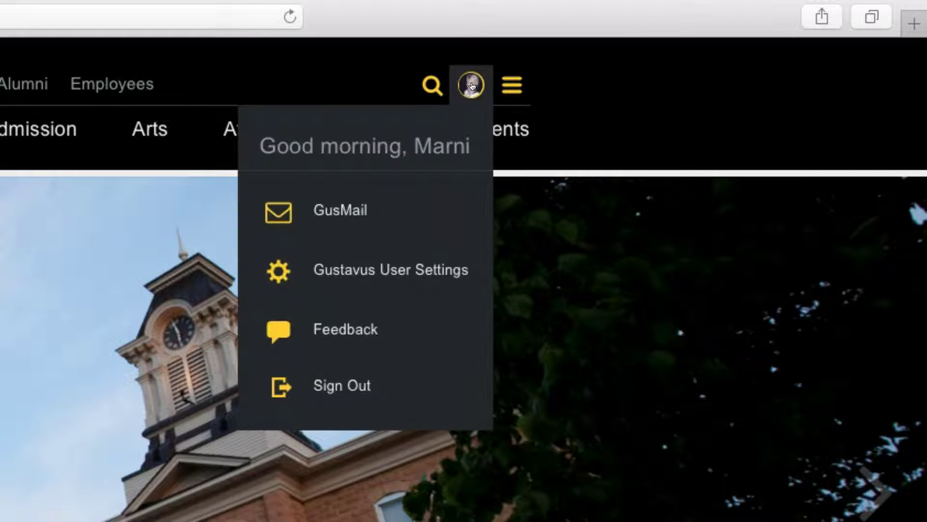
{"action": "left_click", "coordinate": [375, 274]}
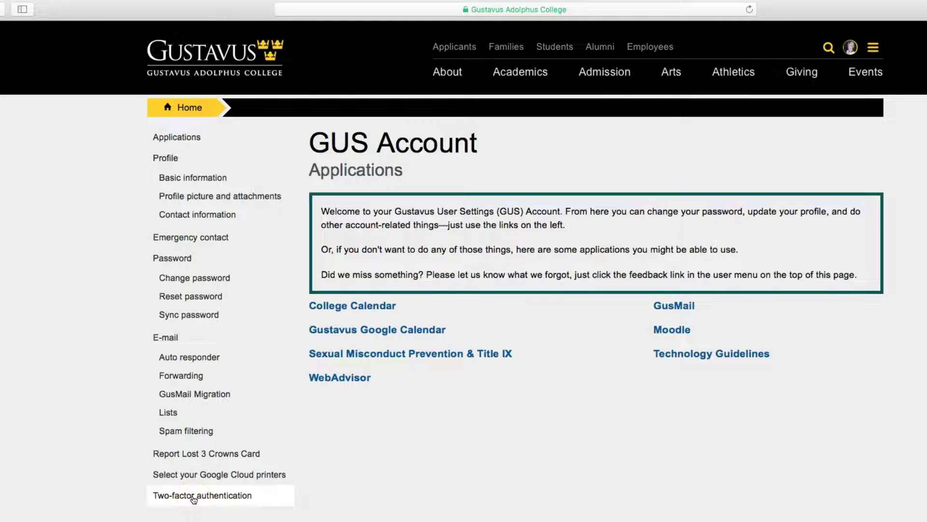
{"action": "left_click", "coordinate": [193, 497]}
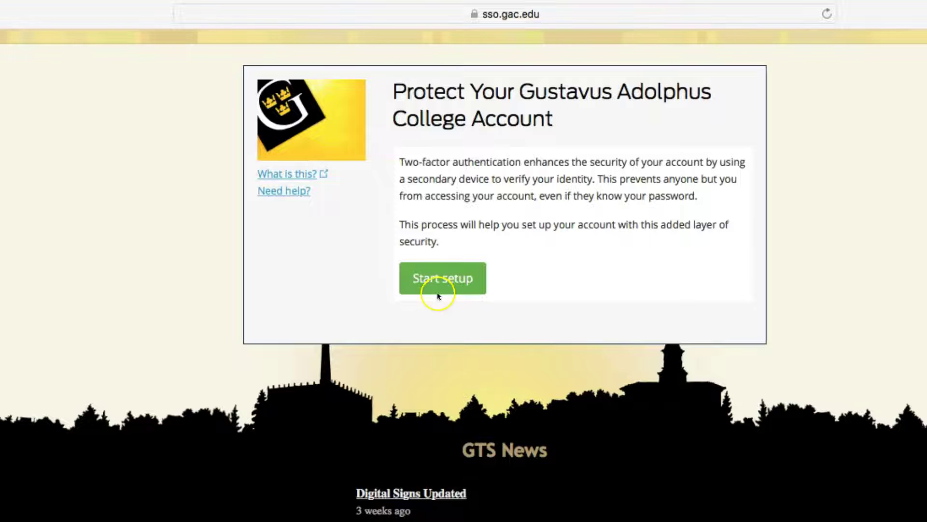
Start Duo setup and keep Mobile phone as the device type
{"action": "left_click", "coordinate": [444, 280]}
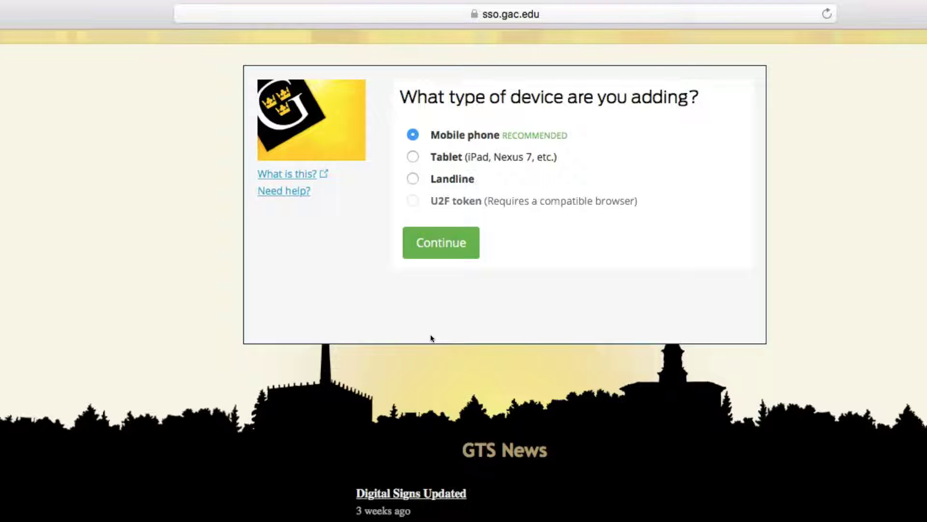
{"action": "left_click", "coordinate": [614, 193]}
{"action": "left_click", "coordinate": [487, 140]}
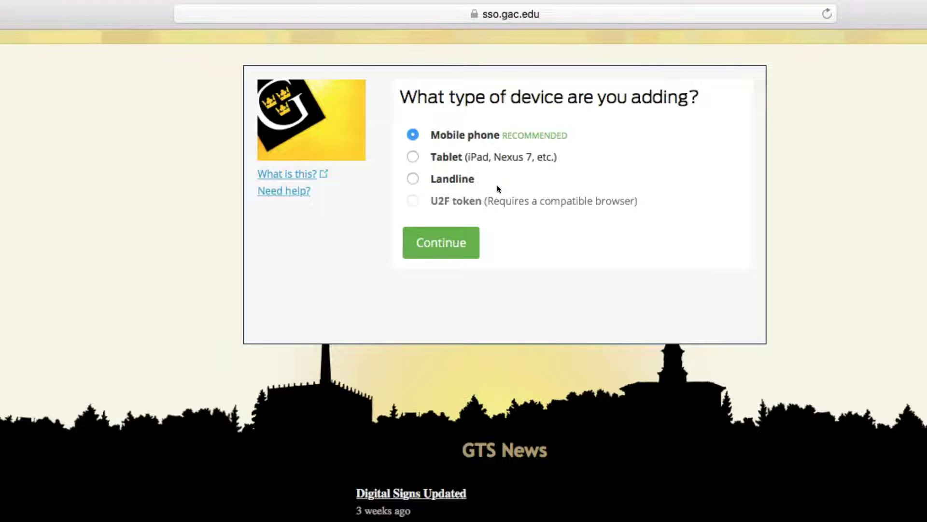
{"action": "left_click", "coordinate": [459, 137]}
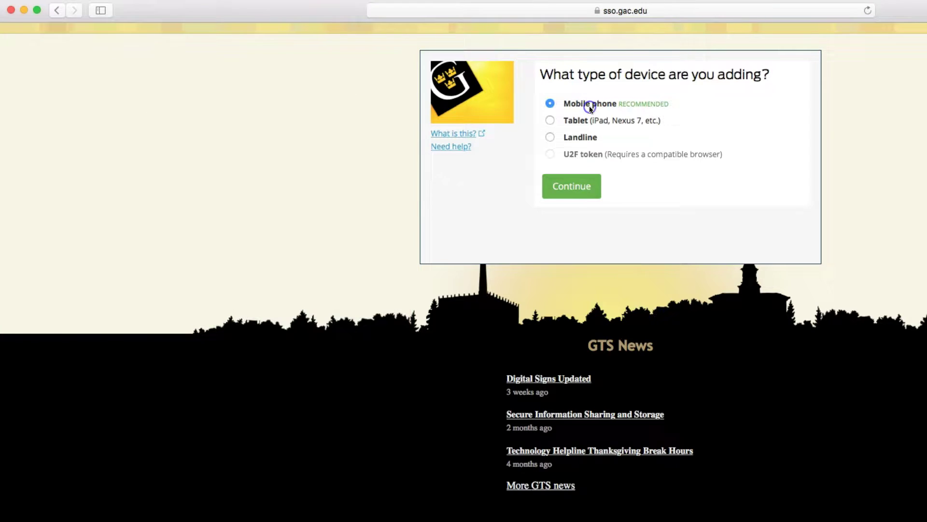
Continue with the mobile phone, confirm iOS as its type, and finish activating Duo Mobile
{"action": "left_click", "coordinate": [571, 187]}
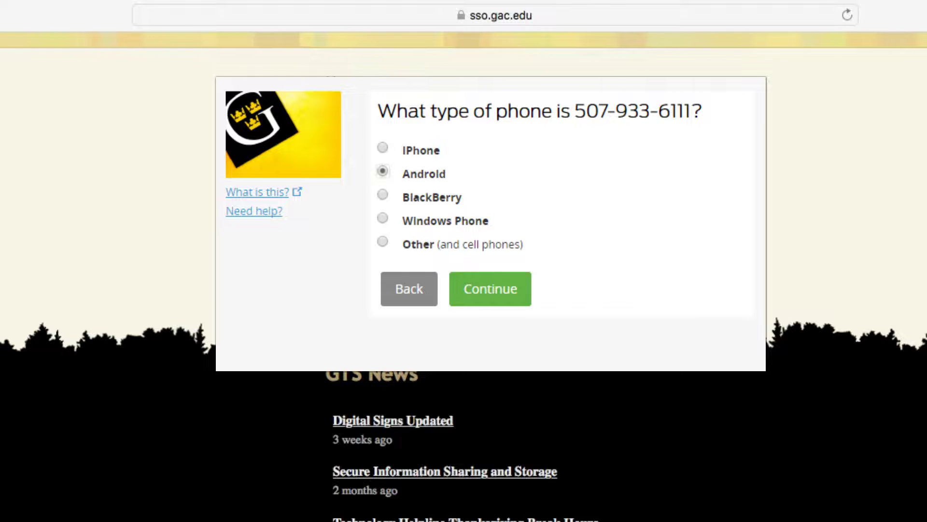
{"action": "key", "text": "Return"}
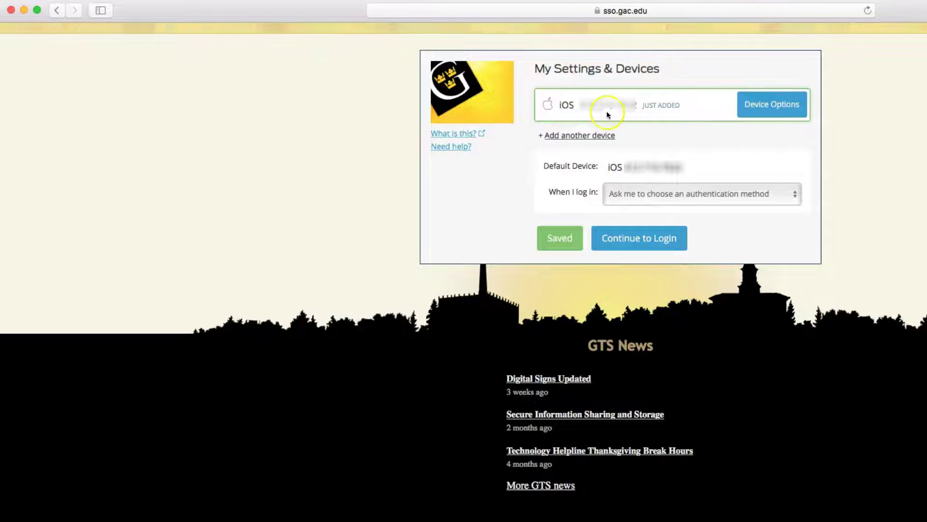
Open the iOS phone's Device Options and keep login set to 'Ask me to choose'
{"action": "left_click", "coordinate": [771, 109]}
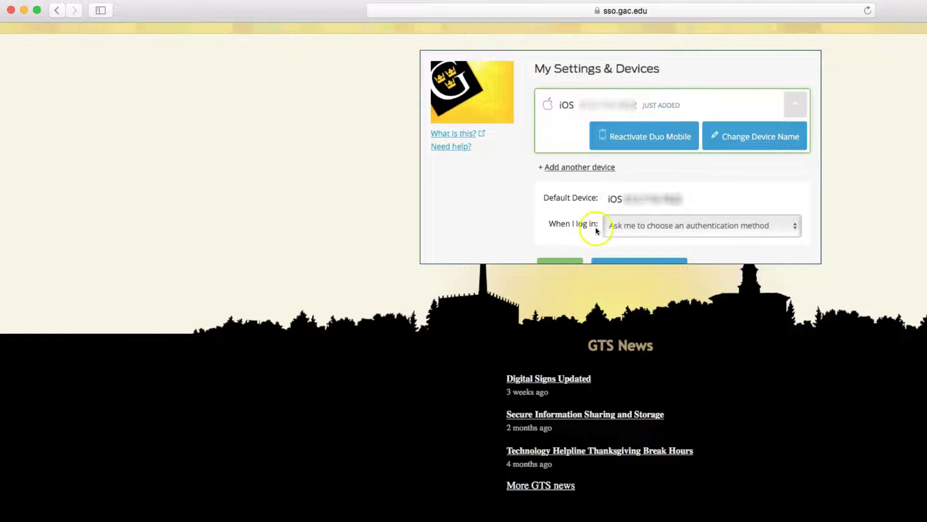
{"action": "left_click", "coordinate": [654, 226]}
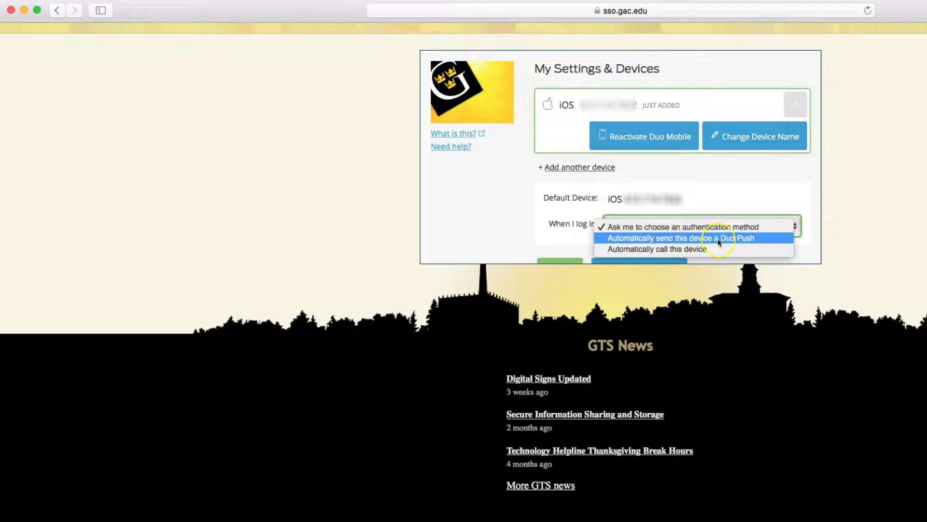
{"action": "left_click", "coordinate": [689, 227]}
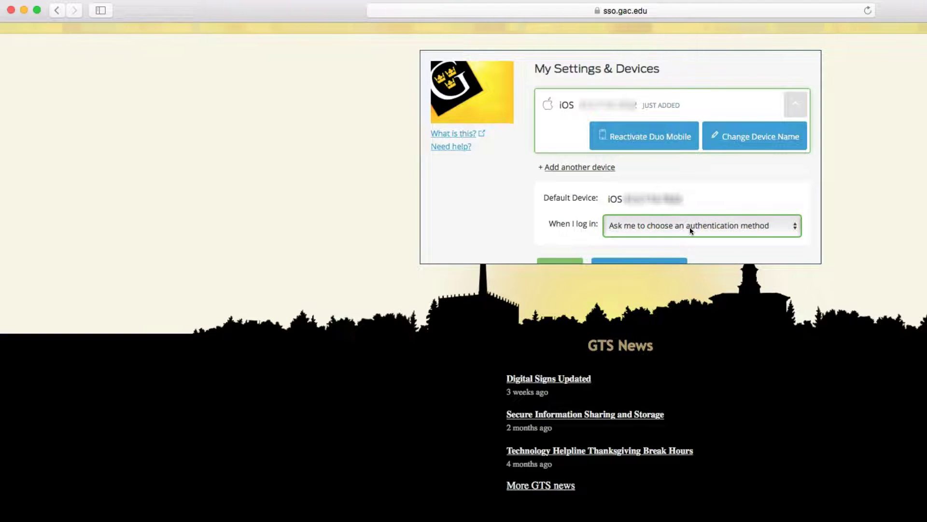
Add a landline as another device, enter its phone number and confirm it is correct
{"action": "left_click", "coordinate": [582, 169]}
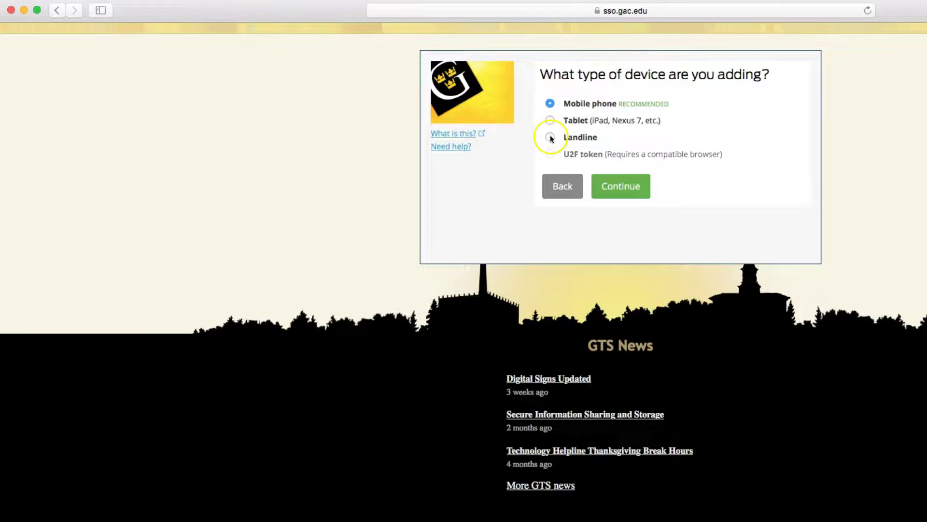
{"action": "left_click", "coordinate": [551, 138]}
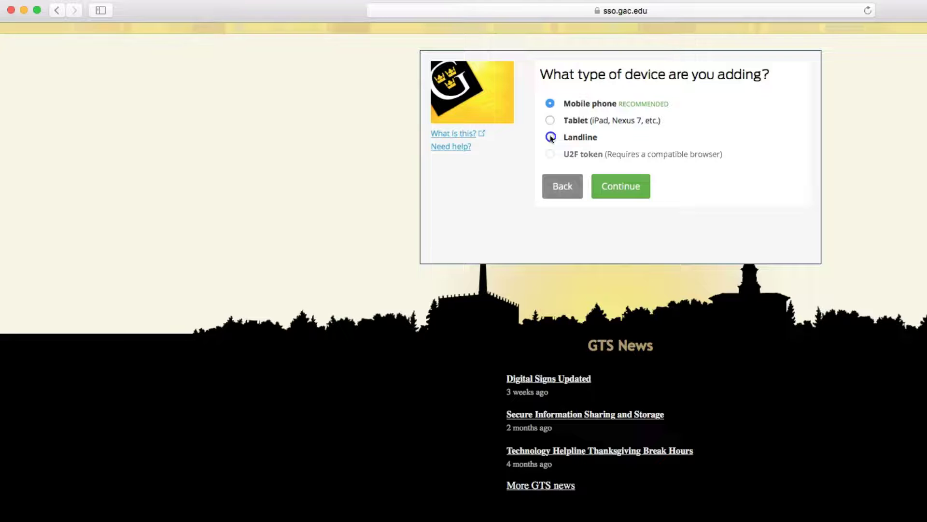
{"action": "left_click", "coordinate": [622, 189]}
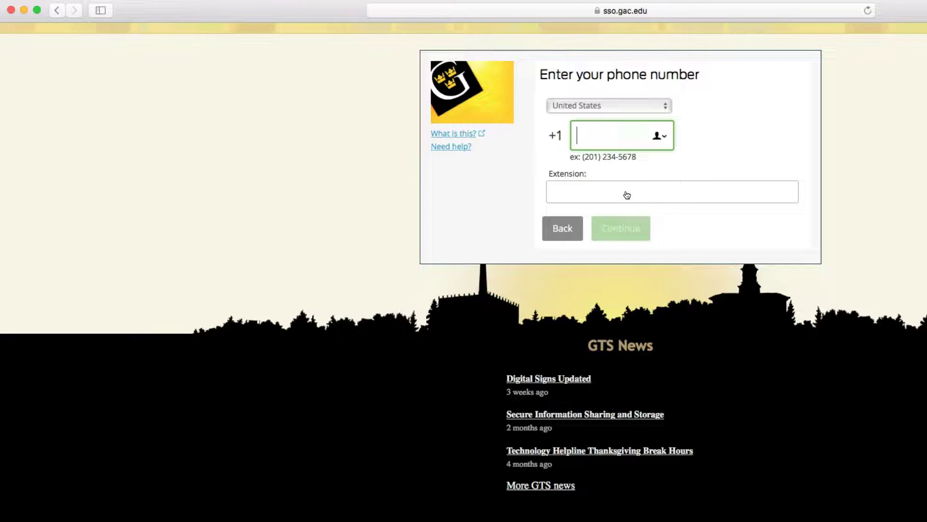
{"action": "left_click", "coordinate": [612, 138]}
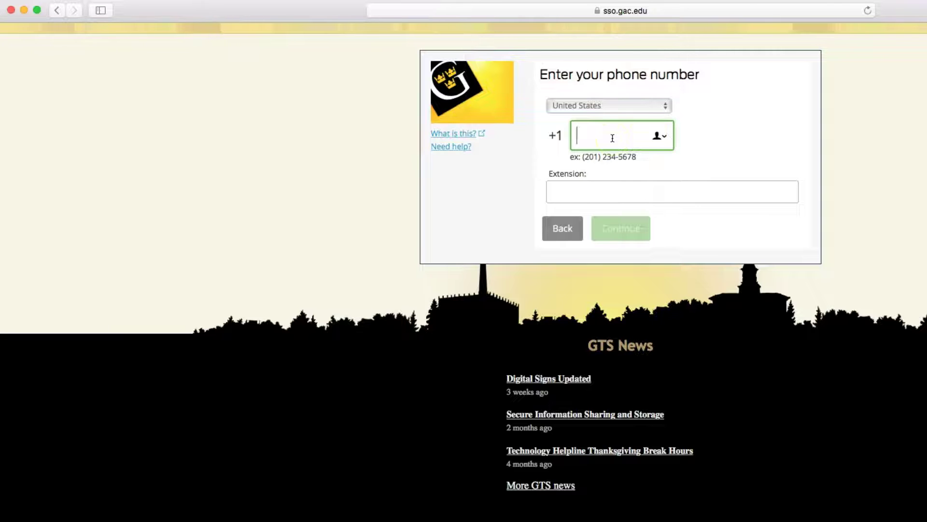
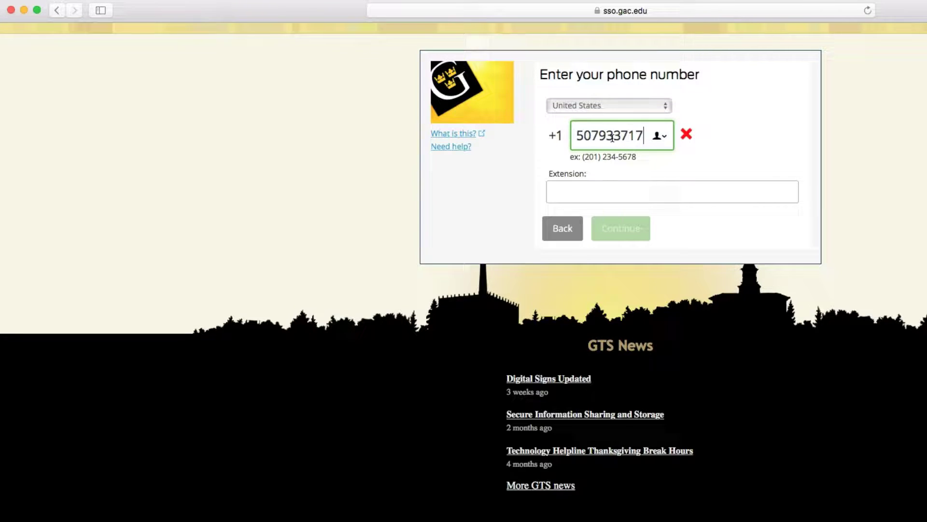
{"action": "left_click", "coordinate": [596, 189]}
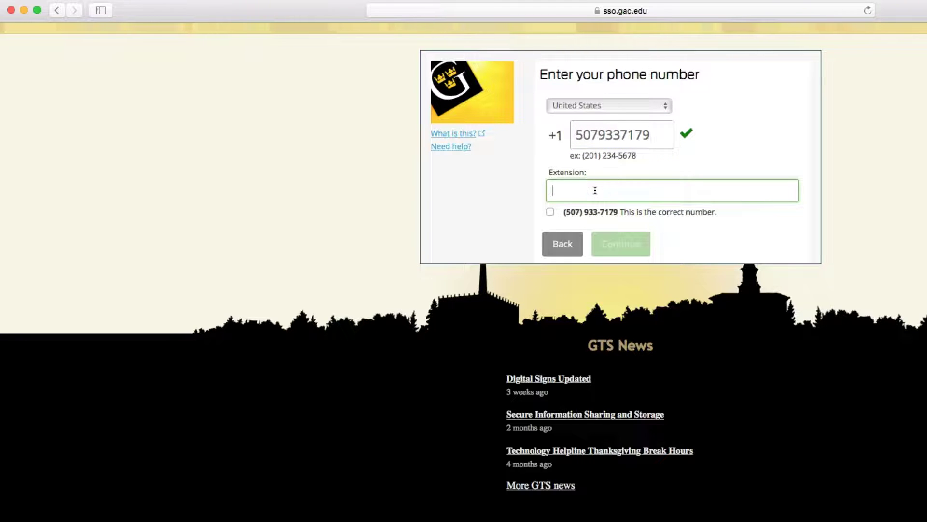
{"action": "left_click", "coordinate": [549, 212]}
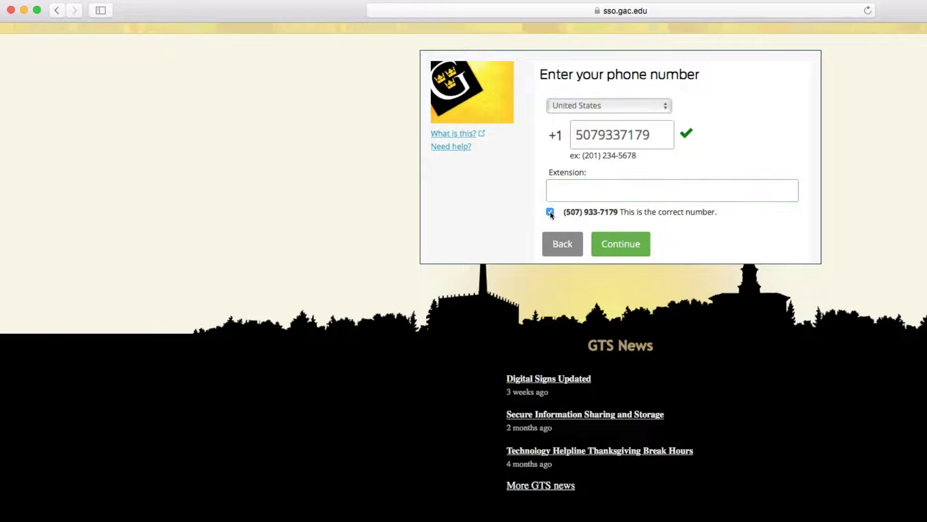
Keep the iOS phone as default and 'Ask me to choose' at login, then continue to login
{"action": "left_click", "coordinate": [624, 245]}
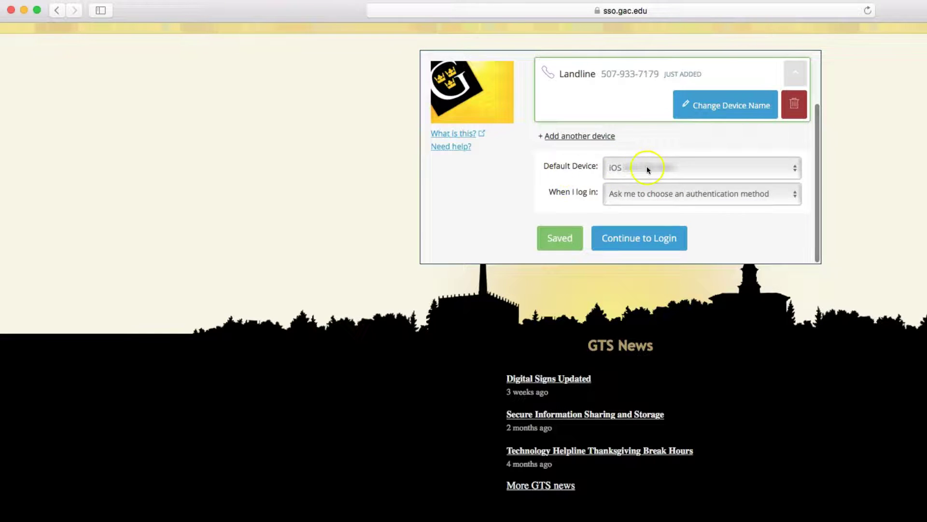
{"action": "left_click", "coordinate": [631, 169]}
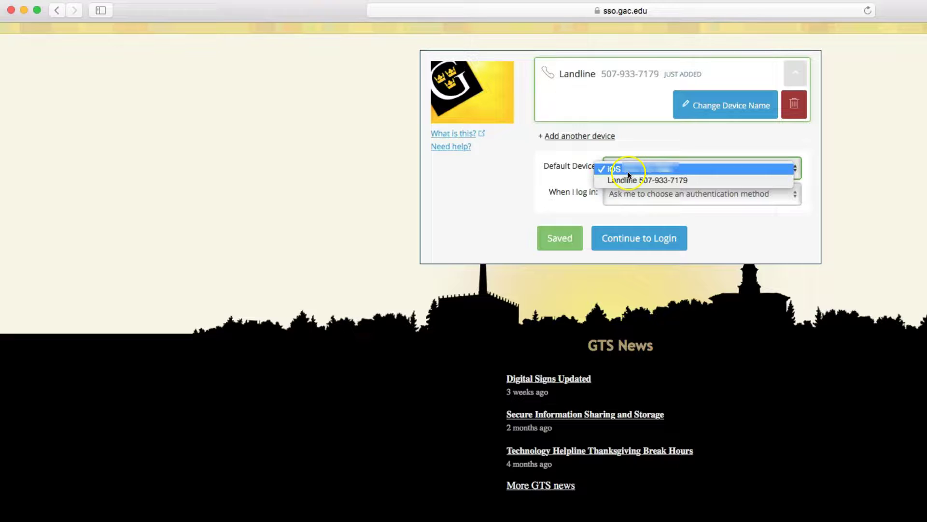
{"action": "left_click", "coordinate": [628, 170]}
{"action": "left_click", "coordinate": [654, 196]}
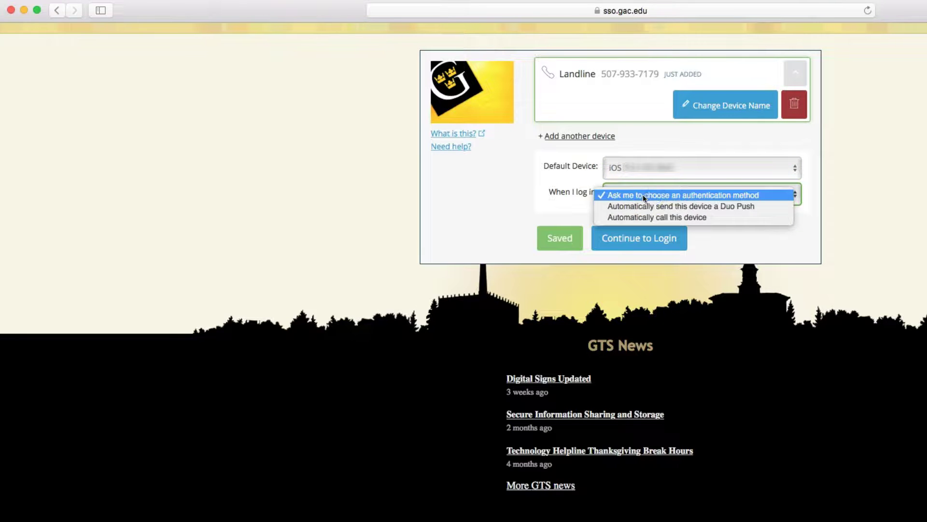
{"action": "left_click", "coordinate": [647, 199]}
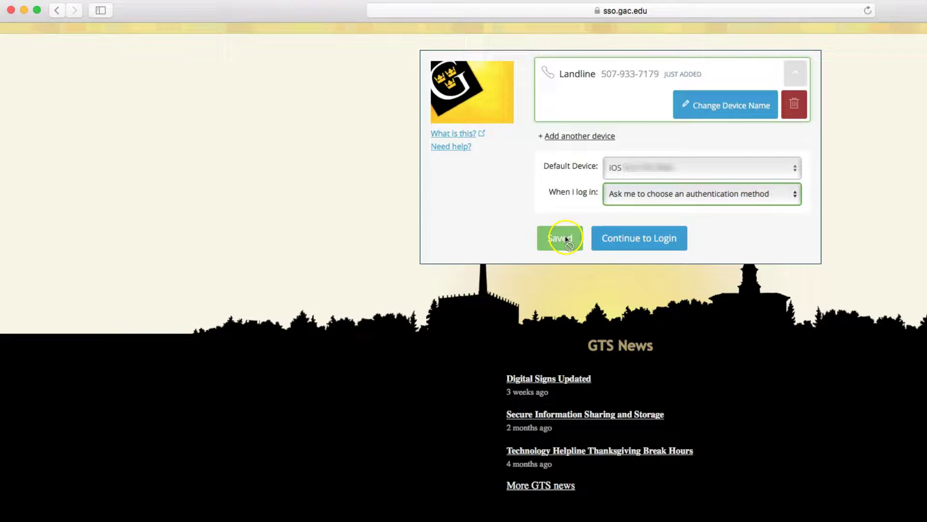
{"action": "left_click", "coordinate": [634, 240]}
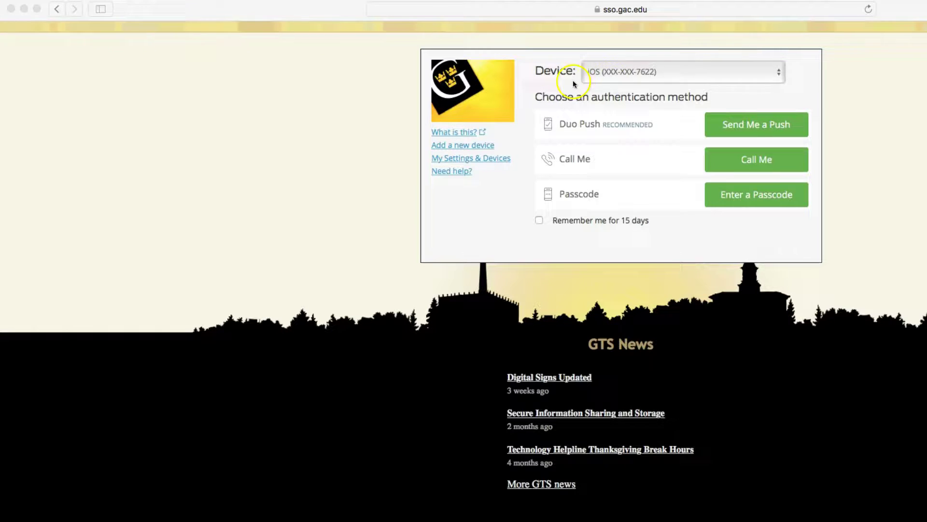
Keep the iOS phone as the login device and send it a Duo Push
{"action": "left_click", "coordinate": [619, 76]}
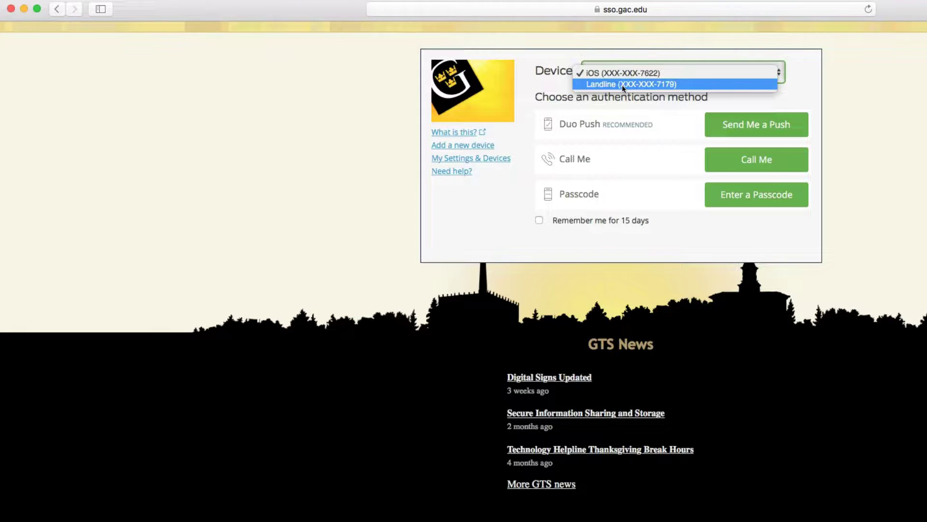
{"action": "left_click", "coordinate": [625, 73]}
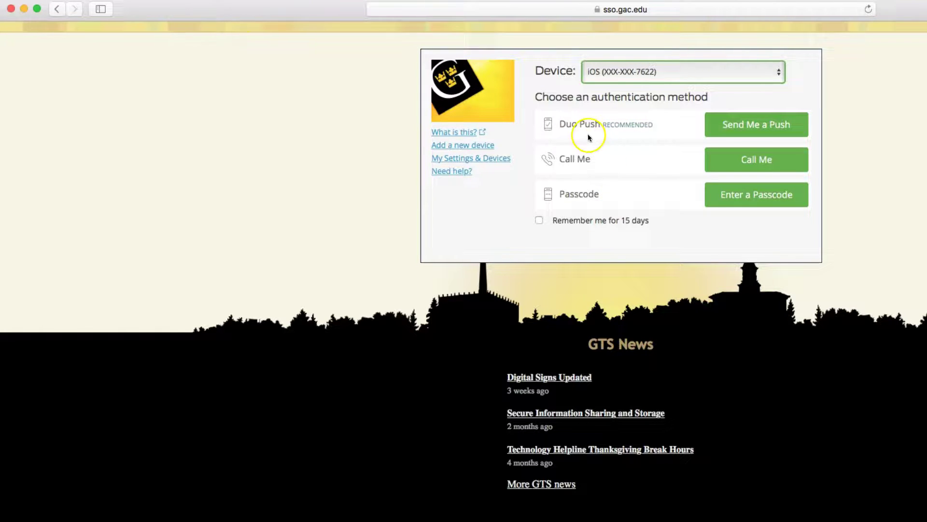
{"action": "left_click", "coordinate": [745, 132]}
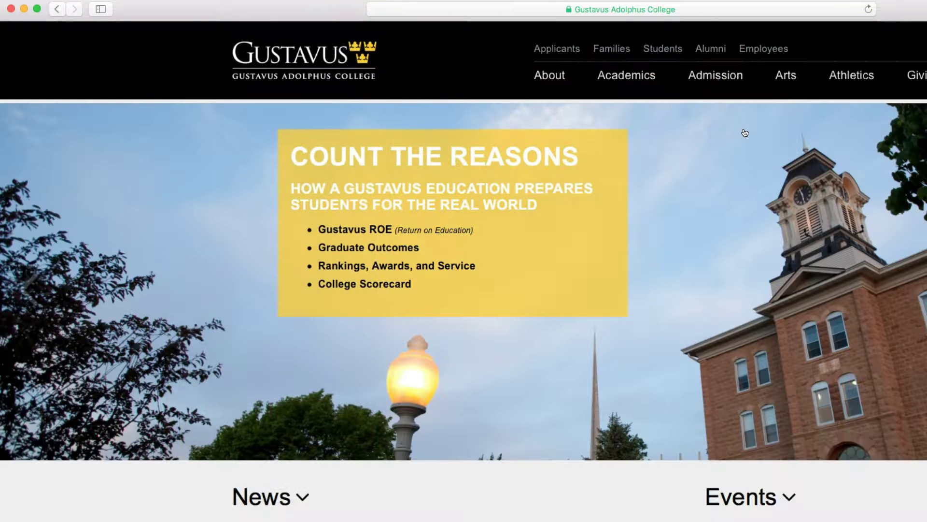
Sign out, log back in, and complete Duo login with a call to the iOS phone
{"action": "mouse_move", "coordinate": [908, 48]}
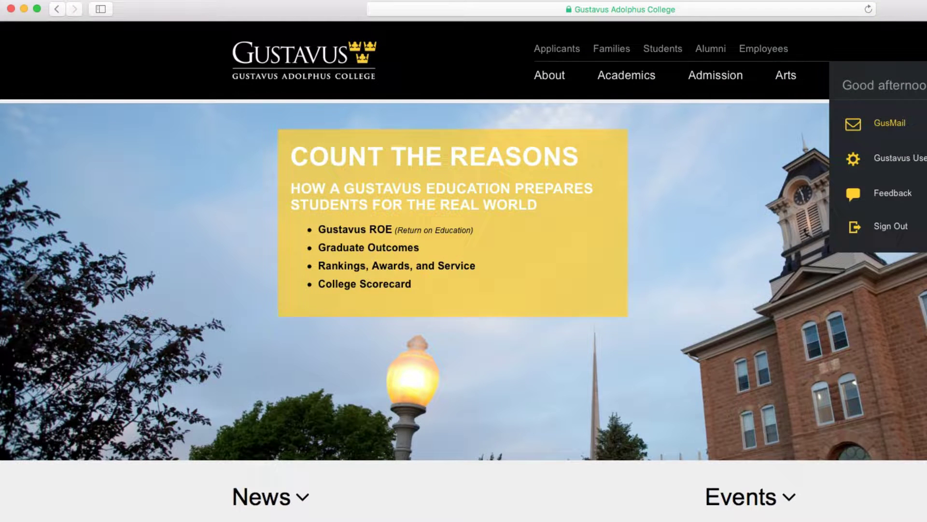
{"action": "left_click", "coordinate": [890, 228]}
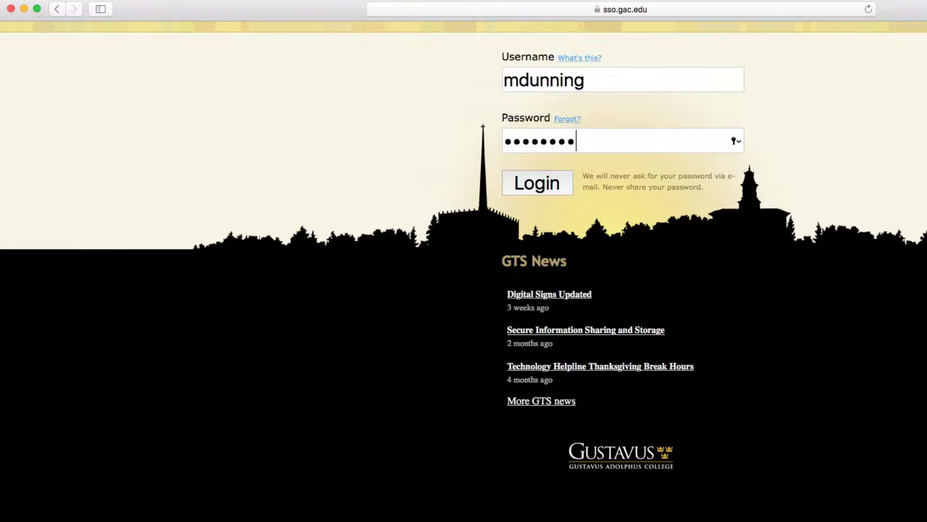
{"action": "key", "text": "Return"}
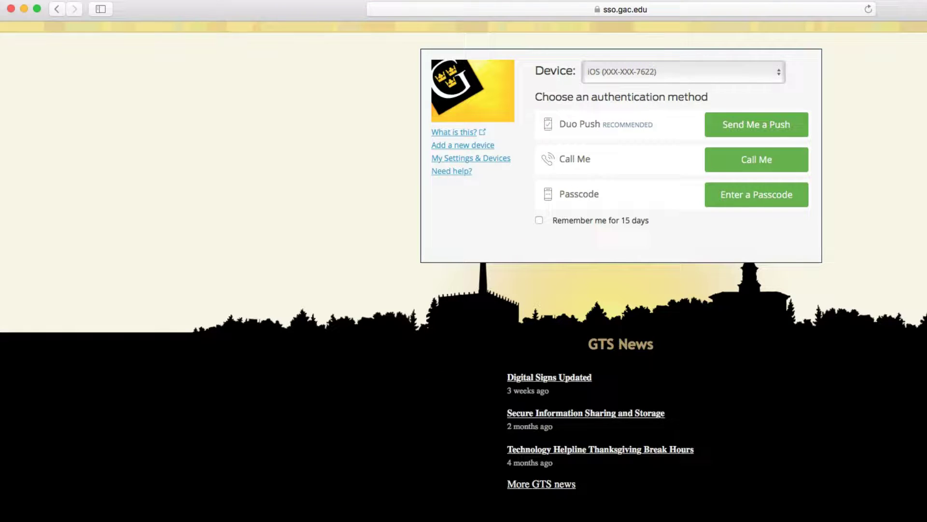
{"action": "left_click", "coordinate": [758, 166]}
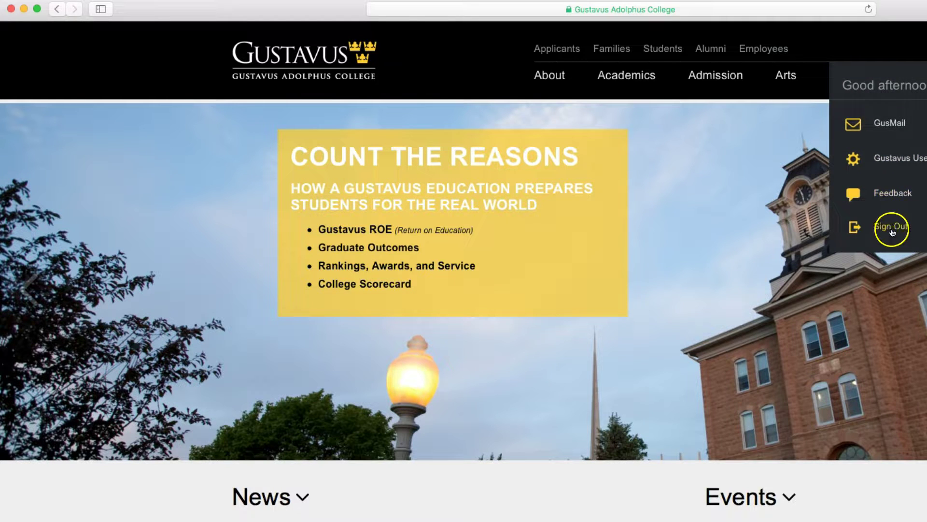
Sign out, then sign back in with the account username and password
{"action": "left_click", "coordinate": [894, 227]}
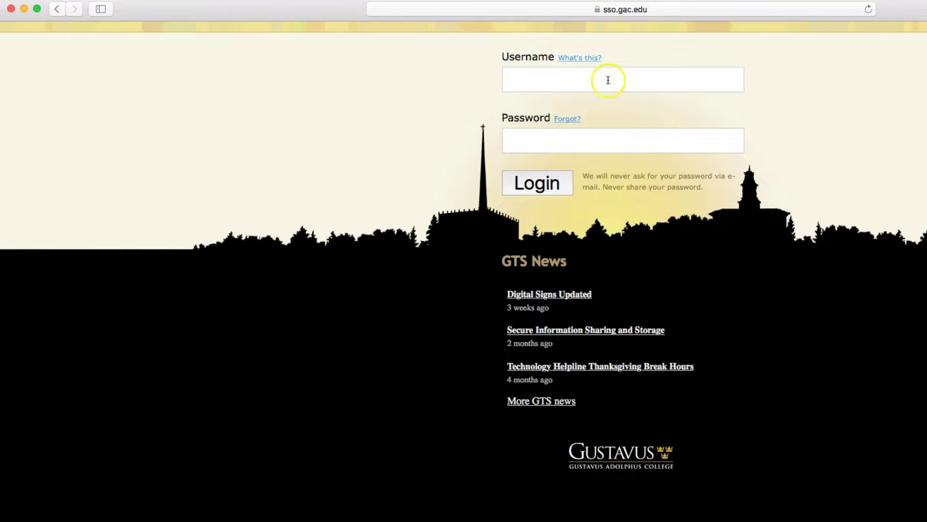
{"action": "left_click", "coordinate": [607, 79]}
{"action": "key", "text": "Return"}
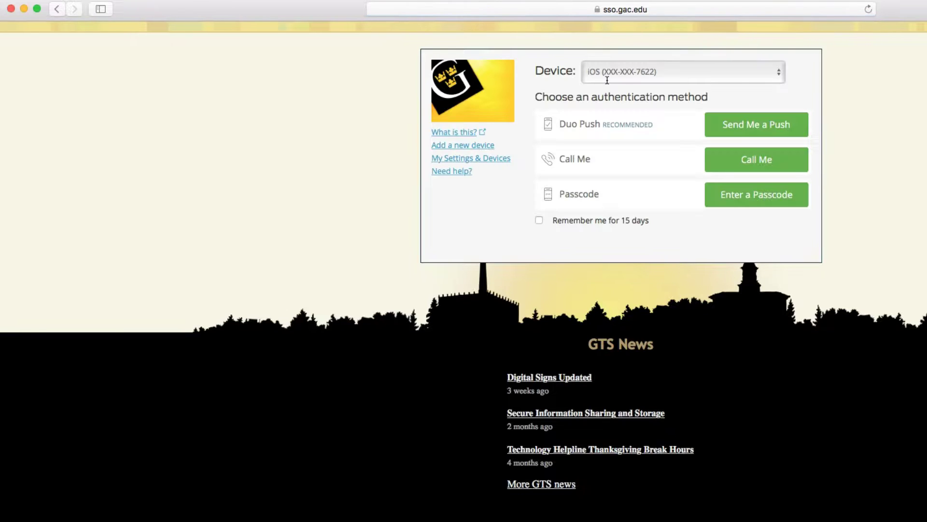
Pass the Duo check by entering the six-digit passcode generated in Duo Mobile
{"action": "left_click", "coordinate": [758, 199]}
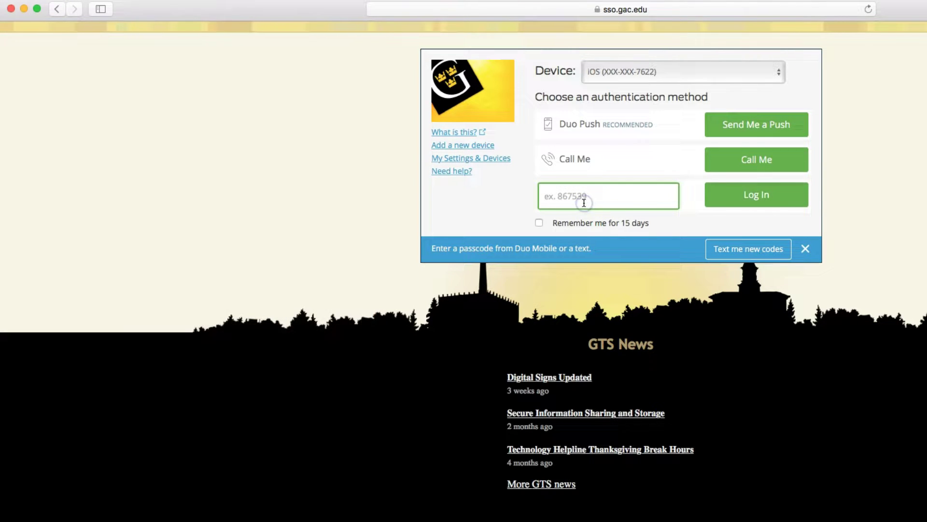
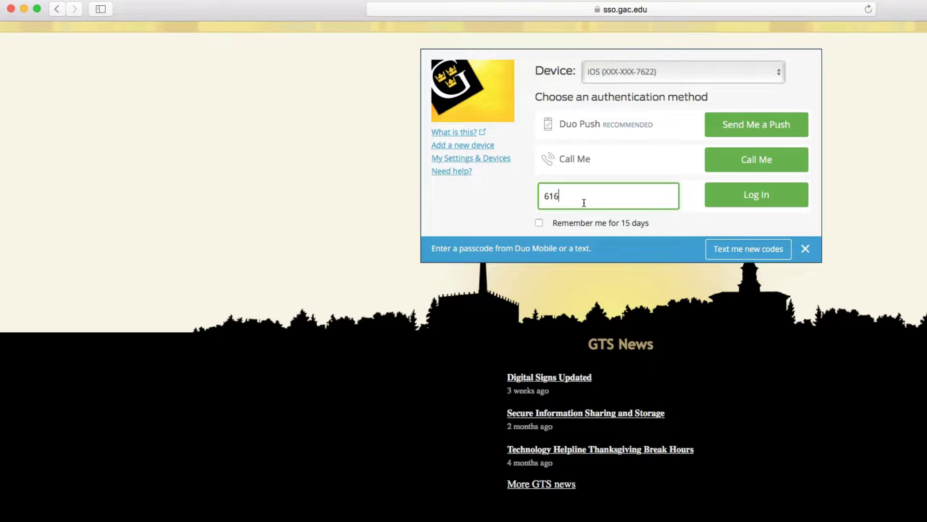
{"action": "left_click", "coordinate": [597, 207]}
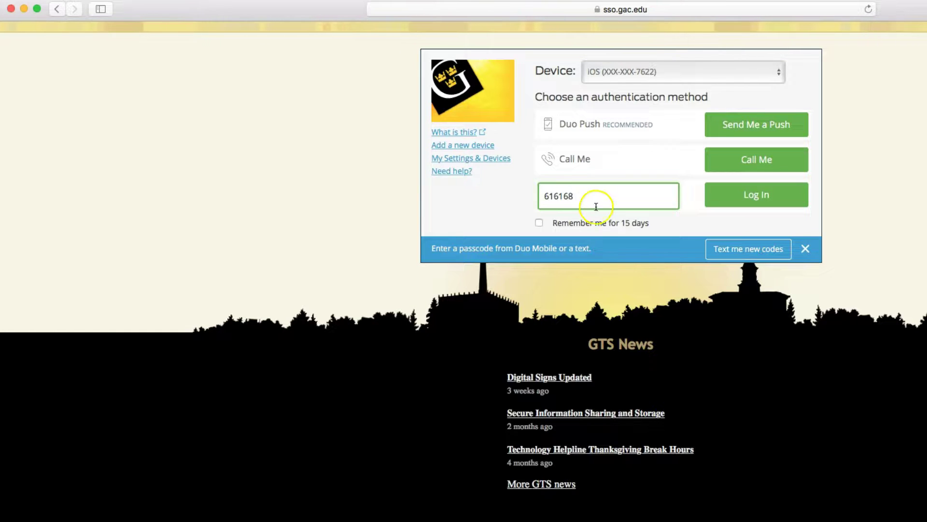
{"action": "left_click", "coordinate": [770, 198]}
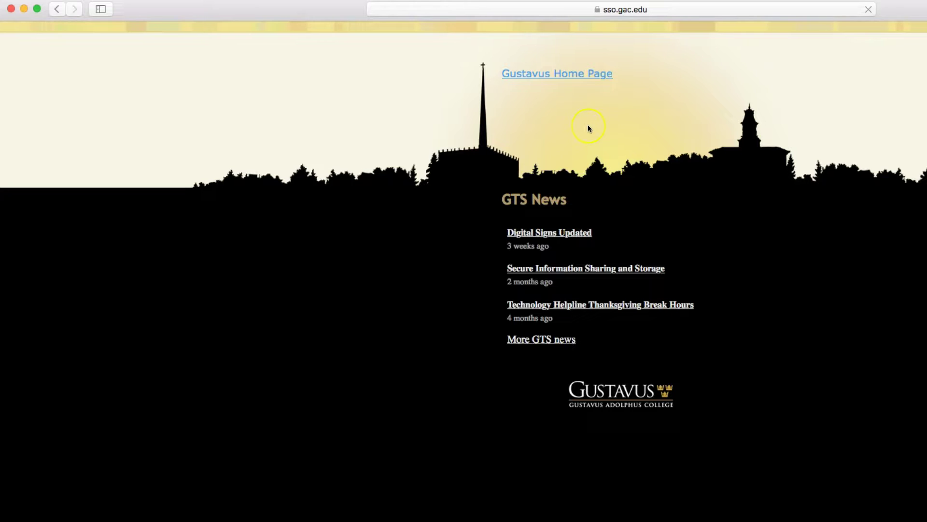
Start a new sign-in, select the Landline device, and authenticate with a Duo call to it
{"action": "left_click", "coordinate": [587, 125]}
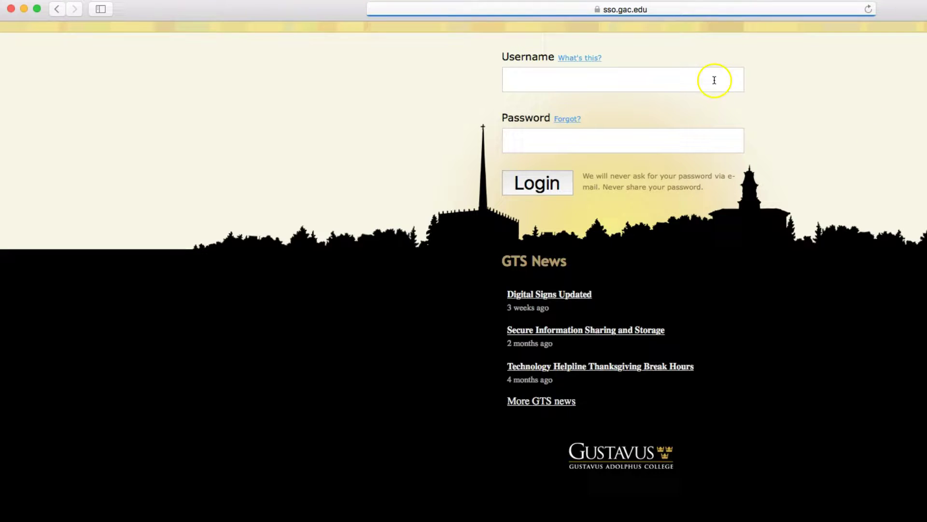
{"action": "left_click", "coordinate": [638, 70]}
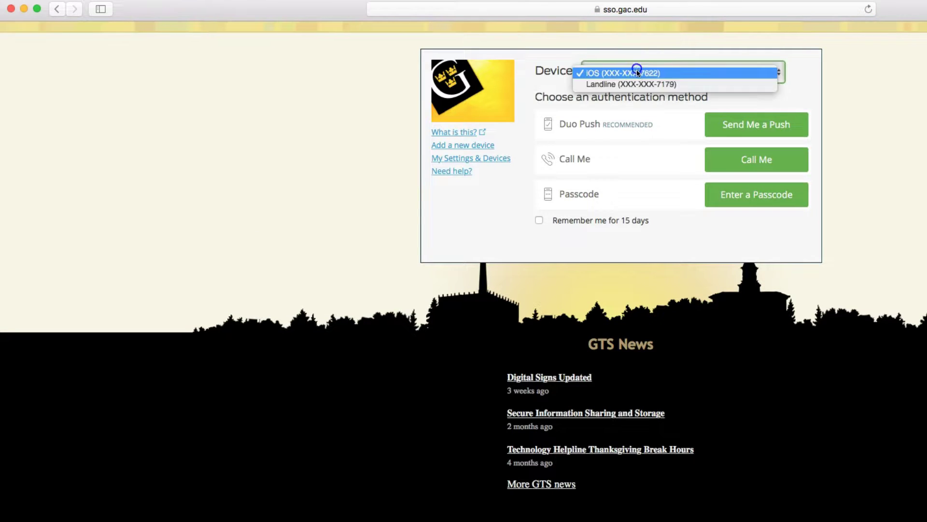
{"action": "left_click", "coordinate": [635, 83]}
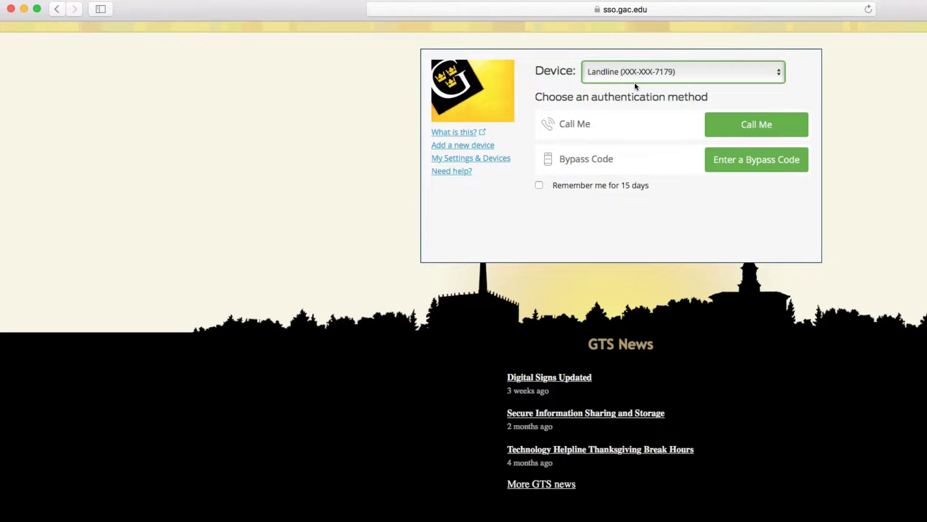
{"action": "left_click", "coordinate": [770, 128]}
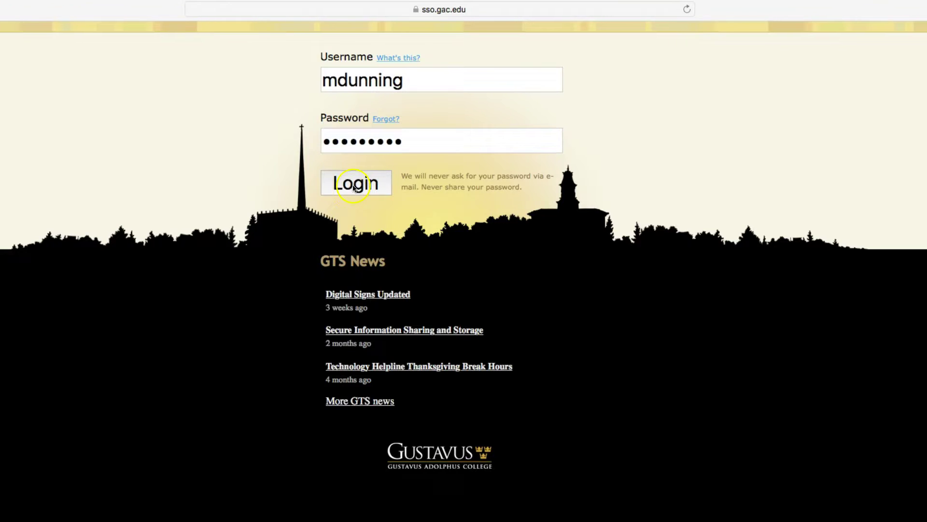
Submit the login, toggle 'Remember me for 15 days', keep the iOS device, and approve by Duo Push
{"action": "left_click", "coordinate": [354, 187]}
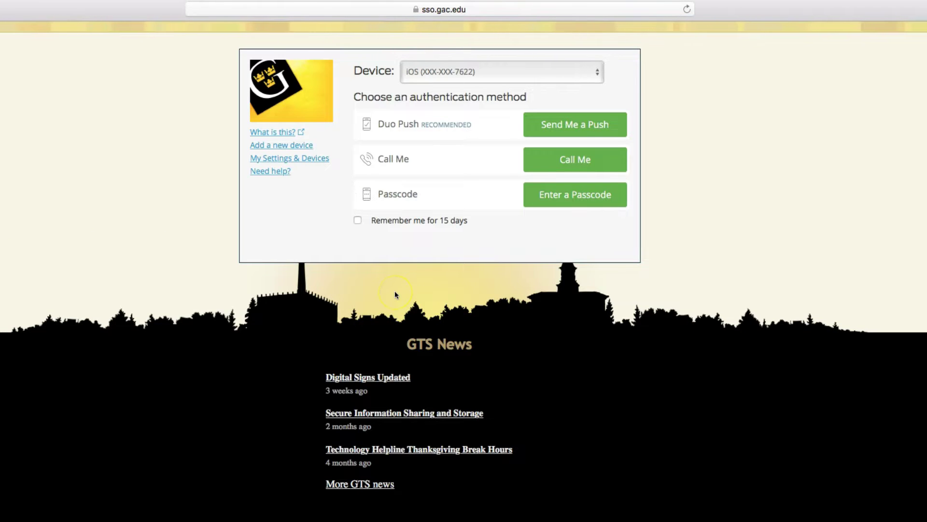
{"action": "left_click", "coordinate": [375, 223]}
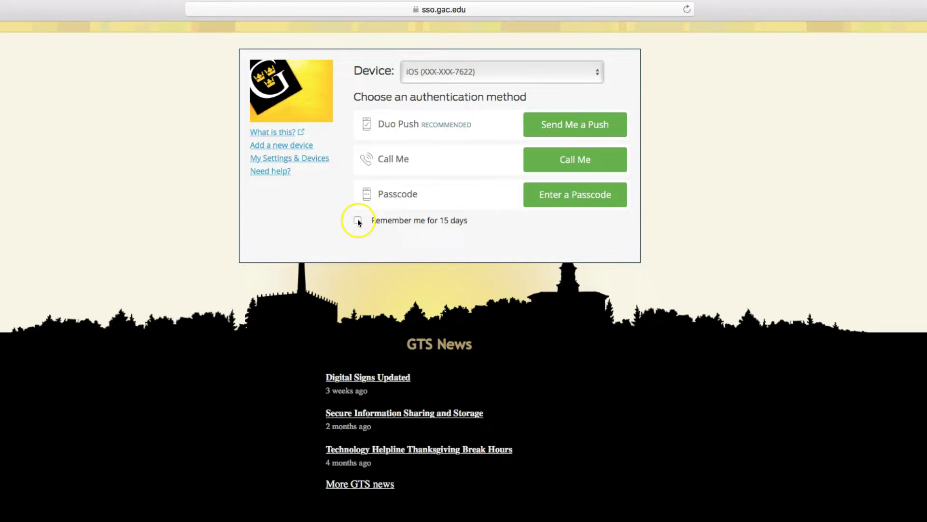
{"action": "left_click", "coordinate": [357, 221]}
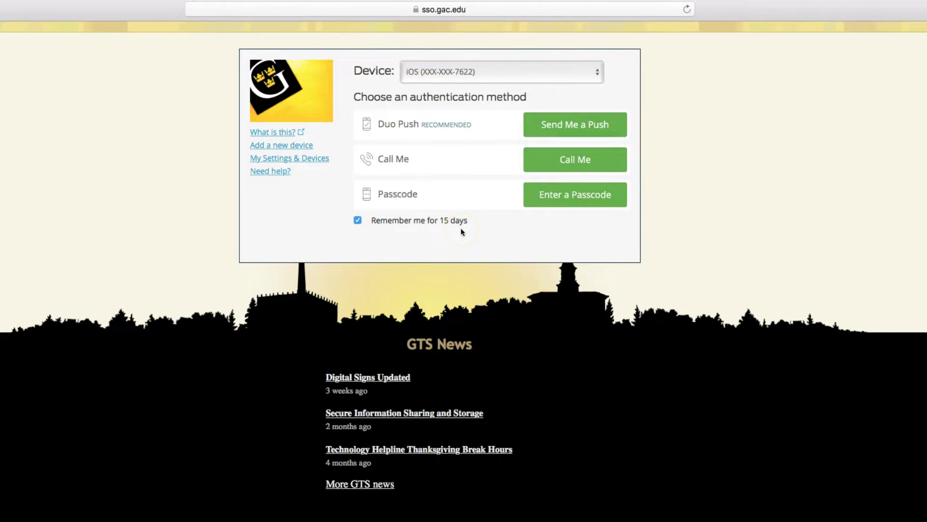
{"action": "left_click", "coordinate": [452, 72]}
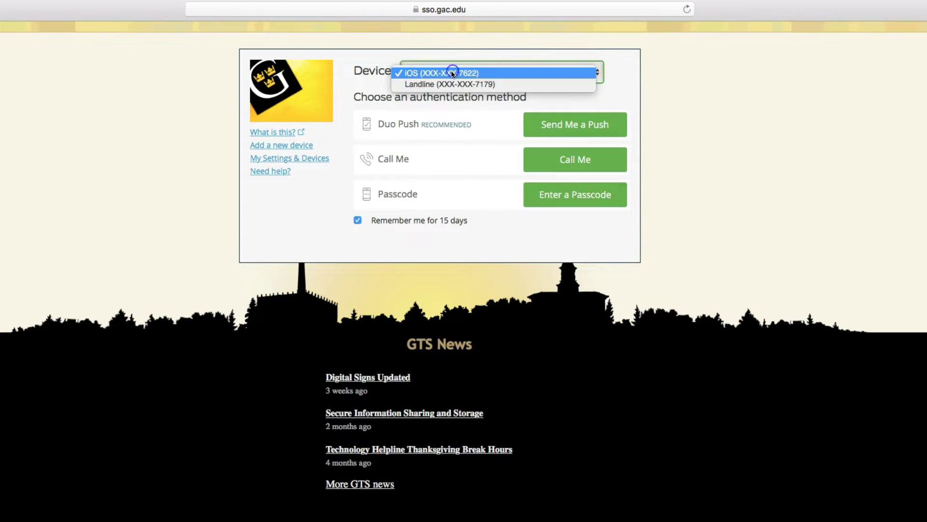
{"action": "left_click", "coordinate": [453, 73]}
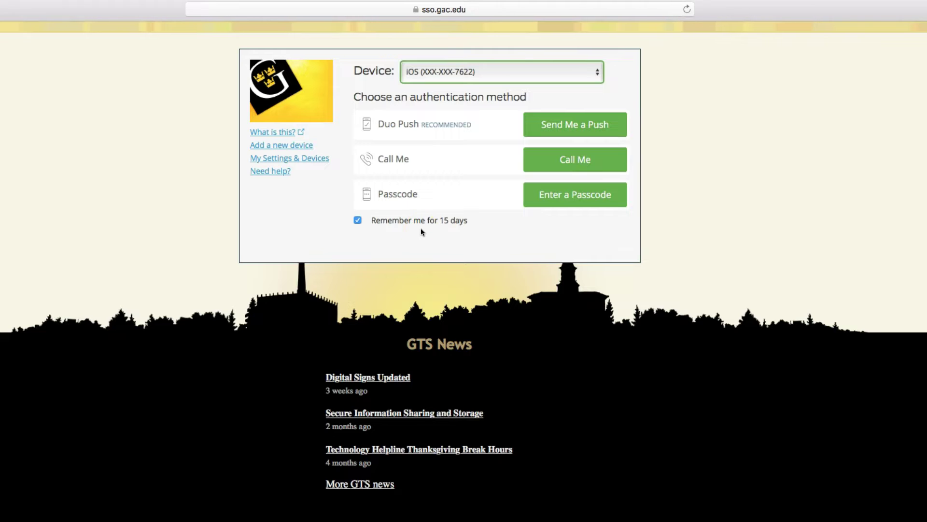
{"action": "left_click", "coordinate": [391, 269]}
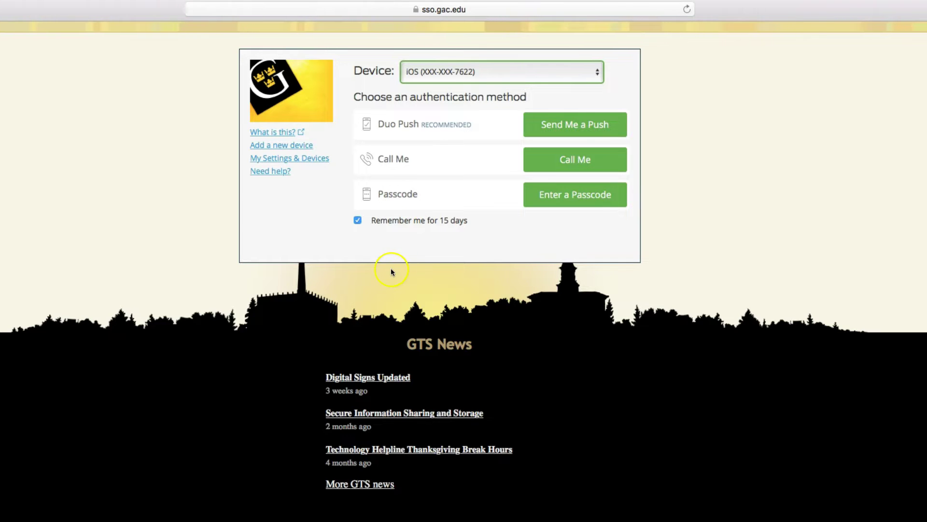
{"action": "left_click", "coordinate": [358, 220]}
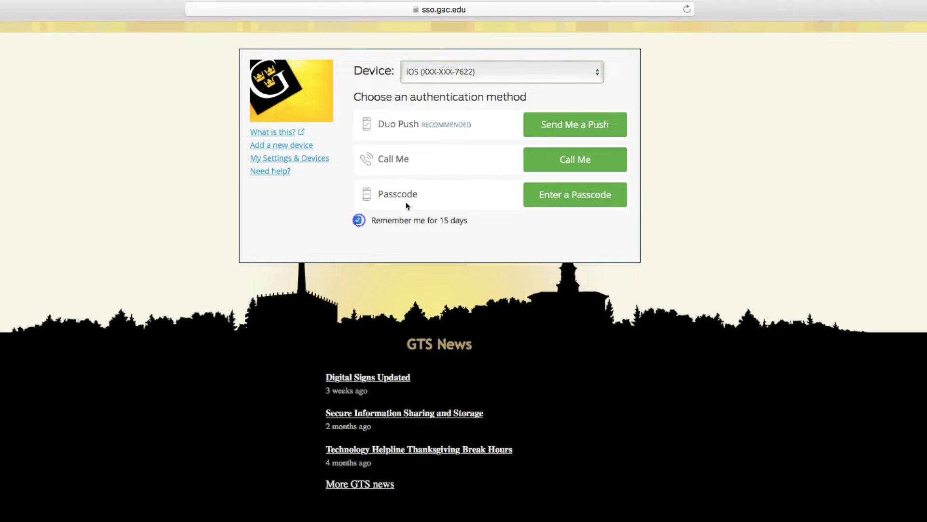
{"action": "left_click", "coordinate": [550, 123]}
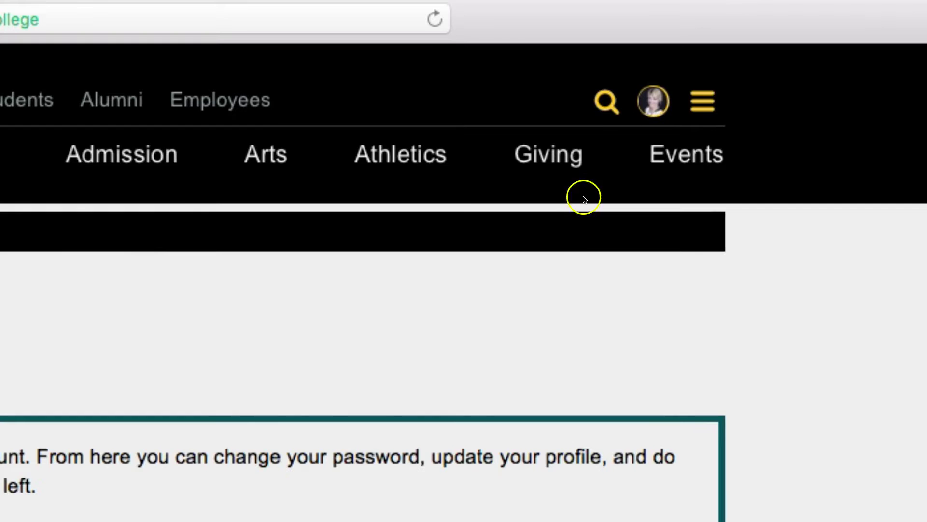
Go to Gustavus User Settings > Two-factor authentication and verify with a push to the iOS phone
{"action": "left_click", "coordinate": [644, 99]}
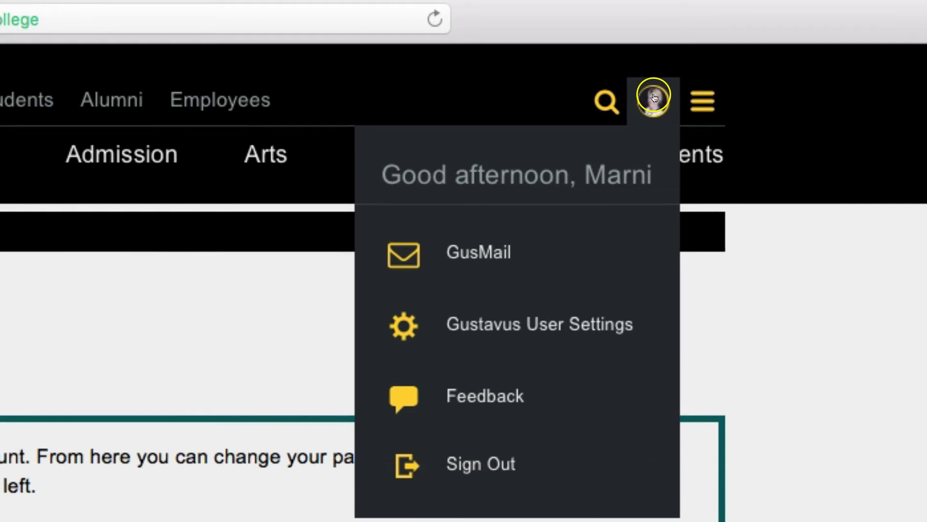
{"action": "left_click", "coordinate": [559, 323]}
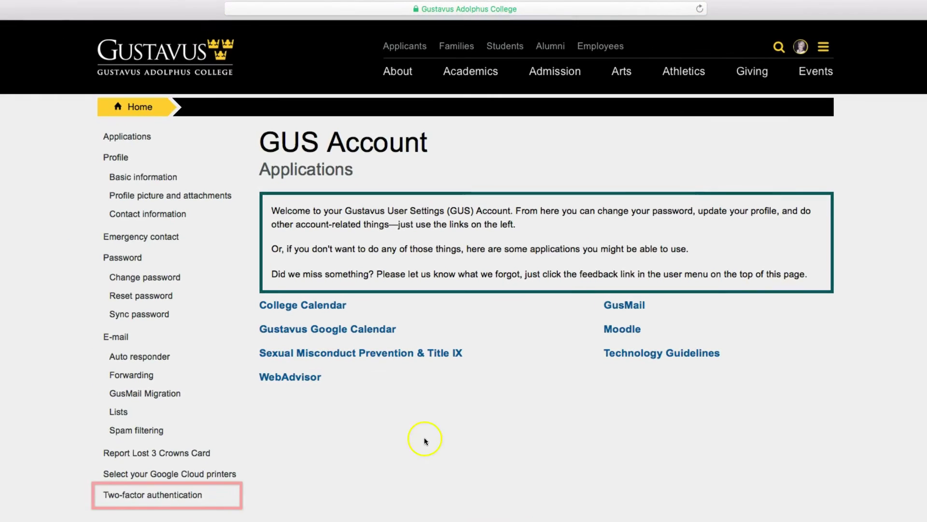
{"action": "left_click", "coordinate": [115, 492]}
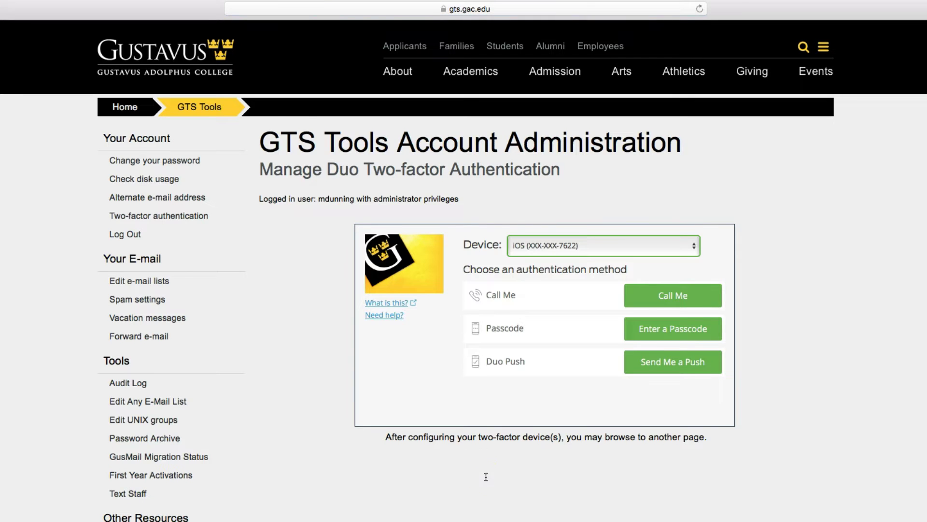
{"action": "left_click", "coordinate": [671, 363]}
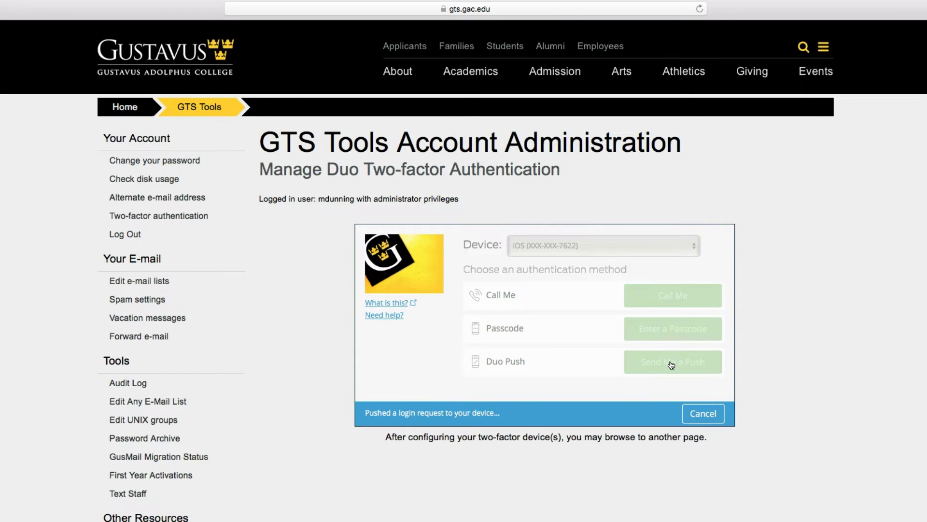